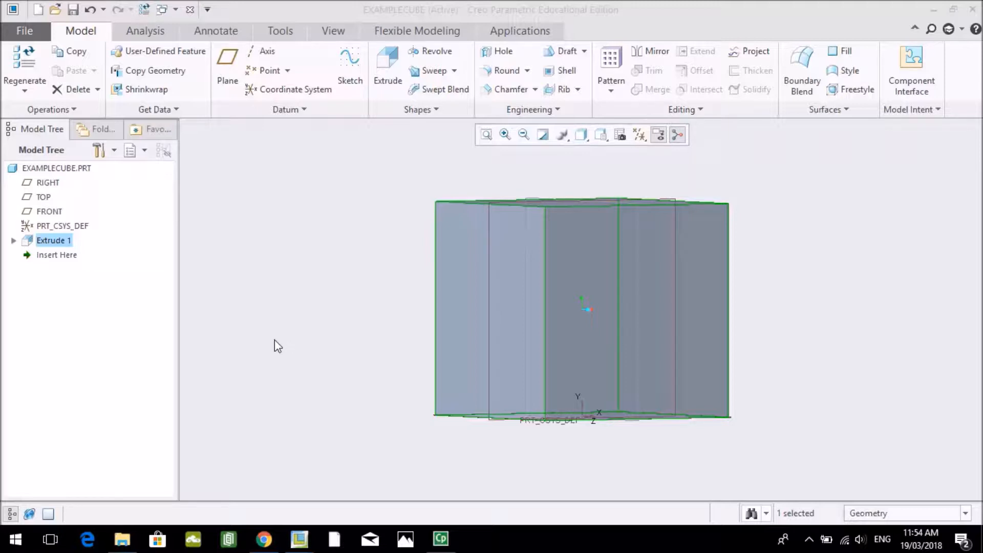
- Start an Extrude feature and open its sketch on the front face of the cube
left_click(392, 65)
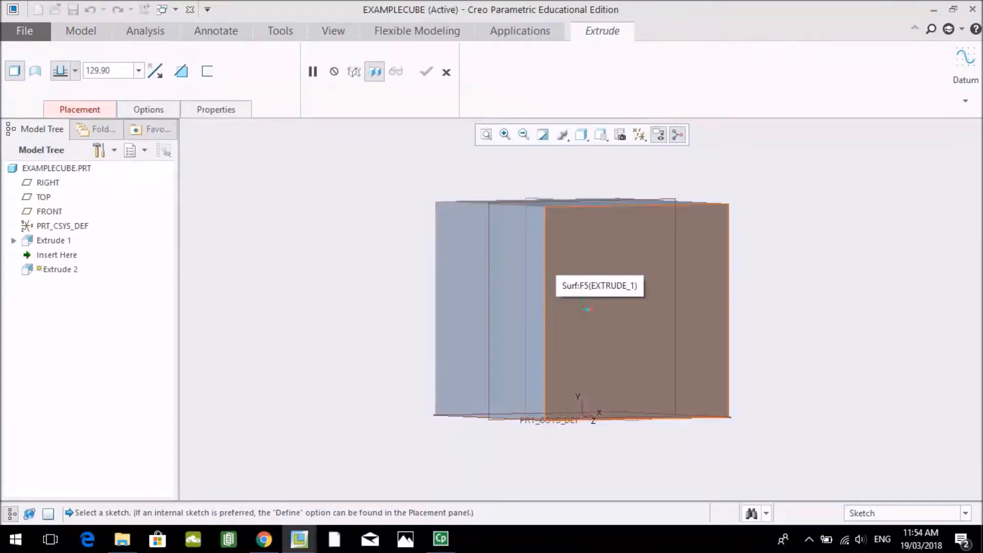
left_click(601, 136)
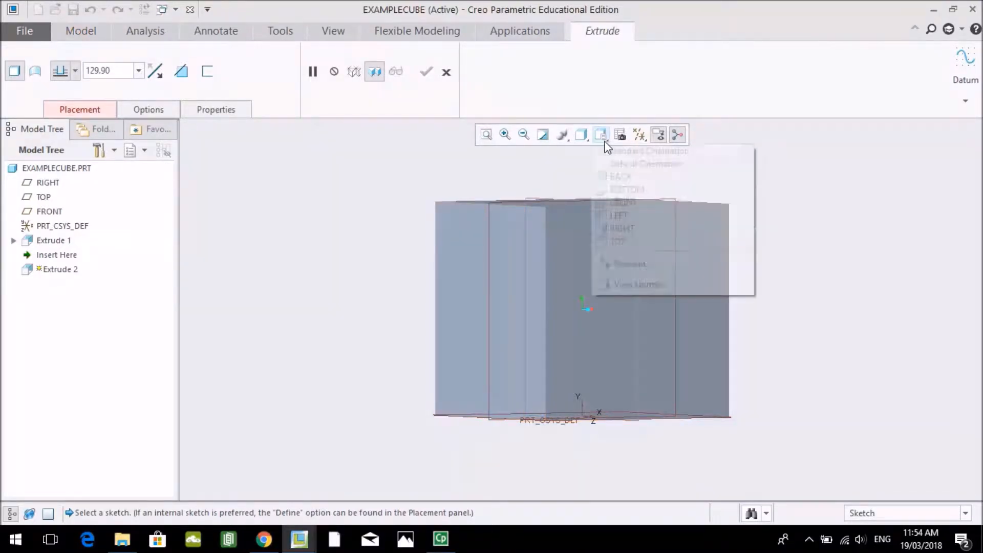
left_click(615, 205)
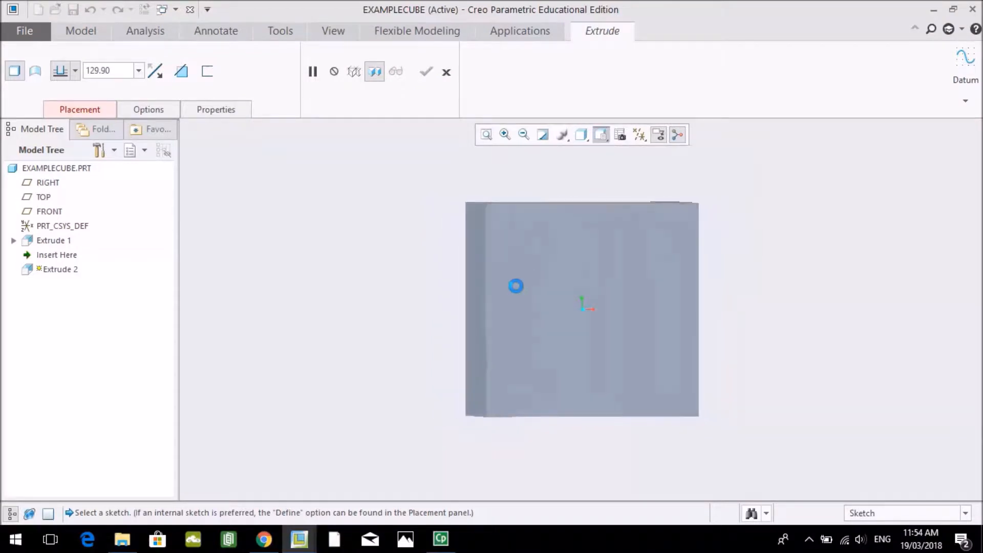
middle_click_drag(440, 309, 491, 309)
left_click(566, 239)
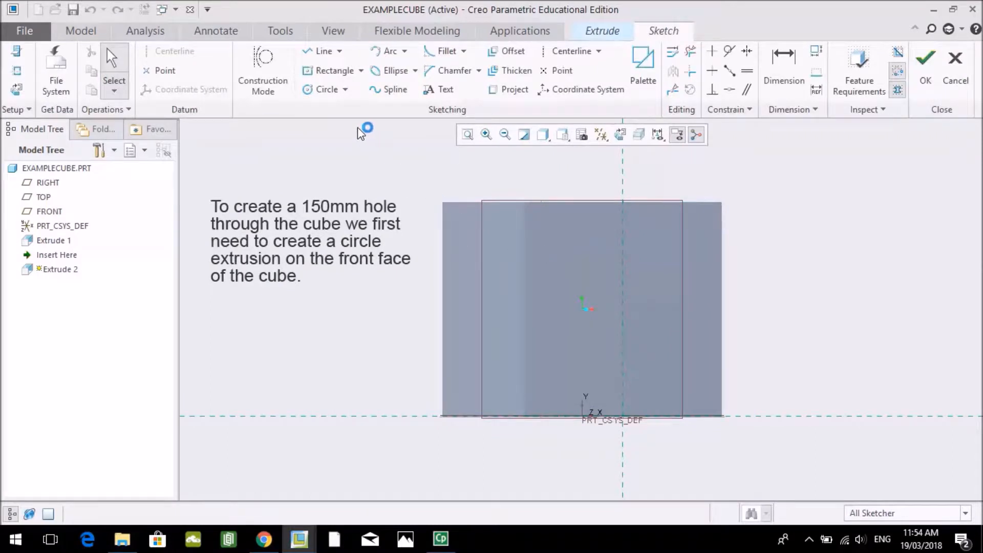
- Sketch a centre-and-point circle on the vertical reference line, centred about 156 mm above the cube's base
left_click(344, 89)
left_click(353, 106)
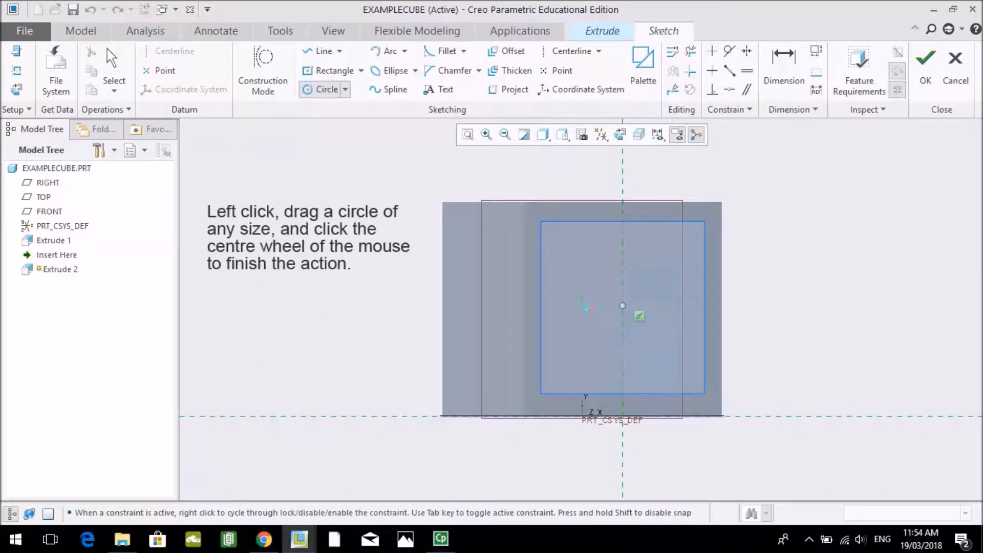
left_click(622, 305)
left_click(665, 294)
middle_click(358, 282)
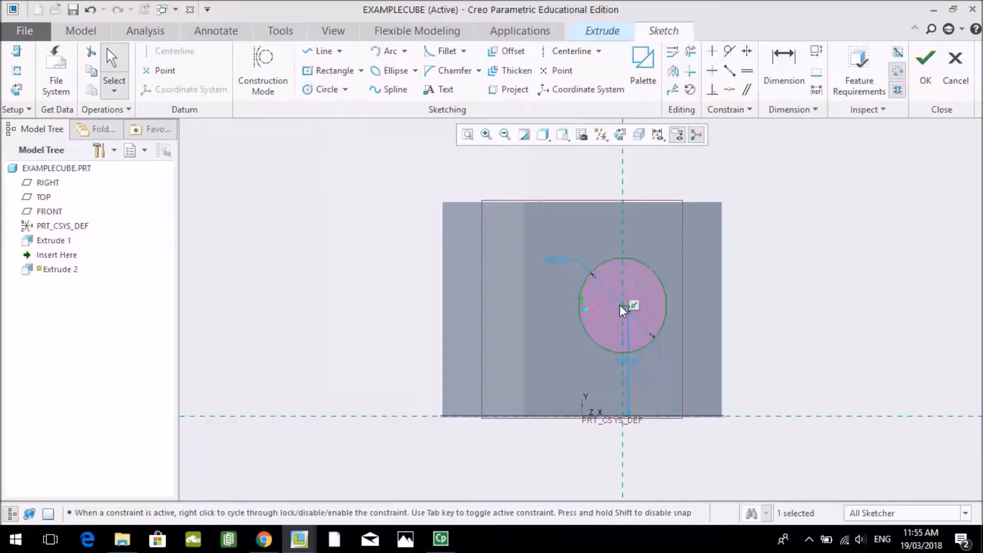
- Set the circle's centre height and its diameter to 150 mm each, and finish the sketch
double_click(626, 361)
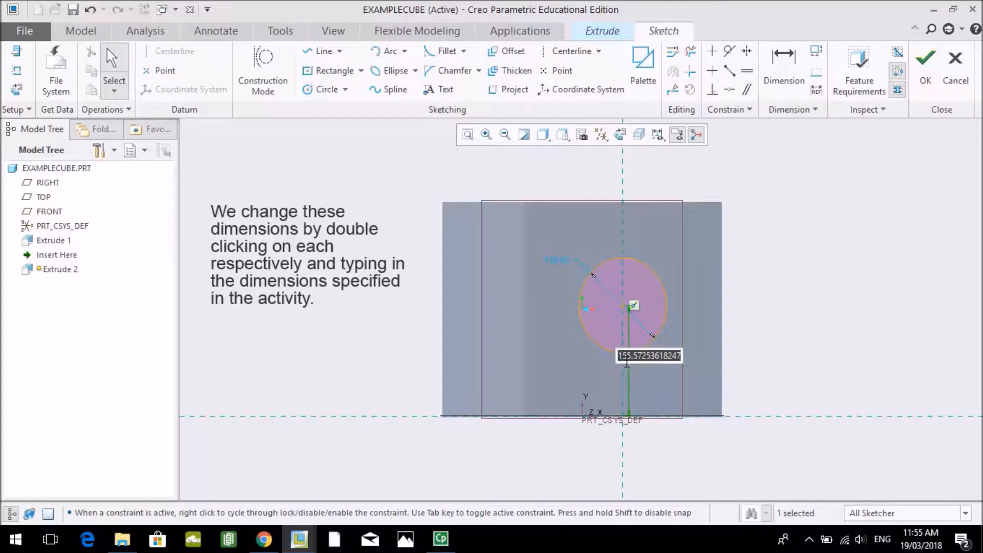
type("150")
key("Return")
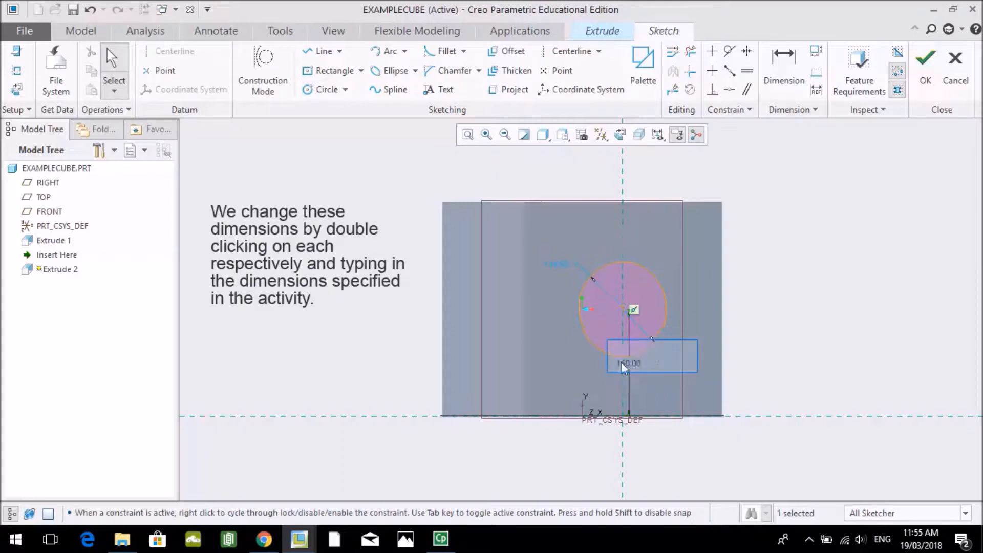
double_click(559, 270)
type("150")
key("Return")
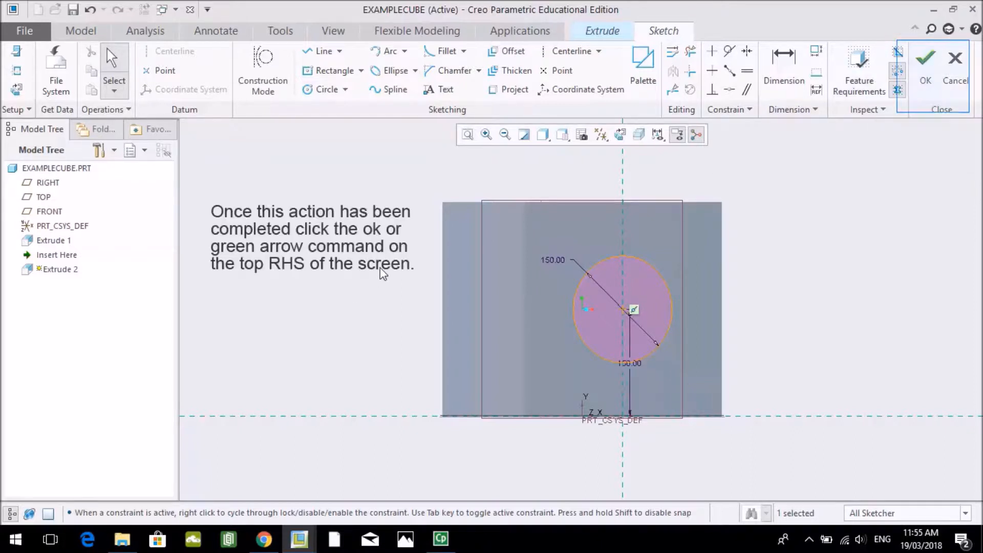
left_click(925, 72)
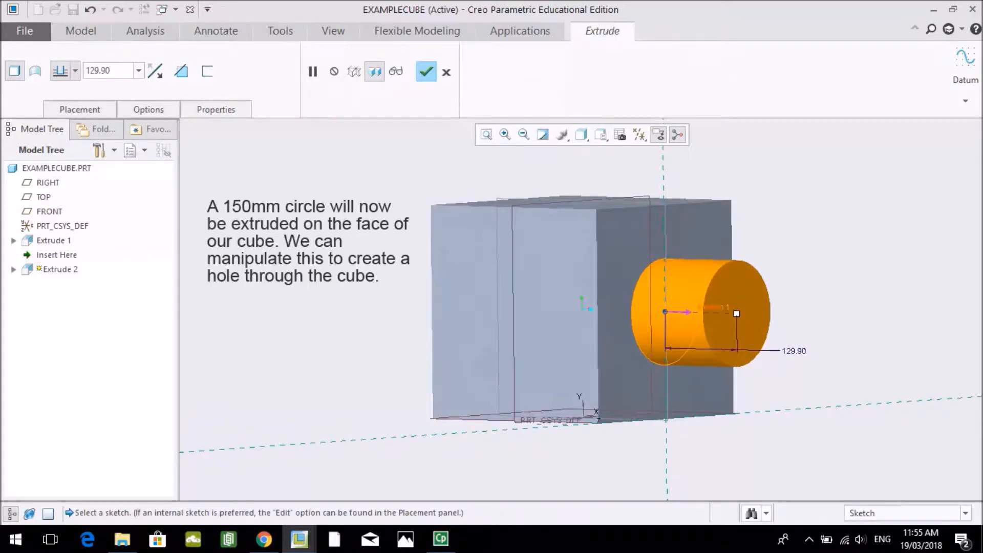
- Try reversing the circle's extrusion into the cube and back, and toggle material removal on and off
left_click(686, 312)
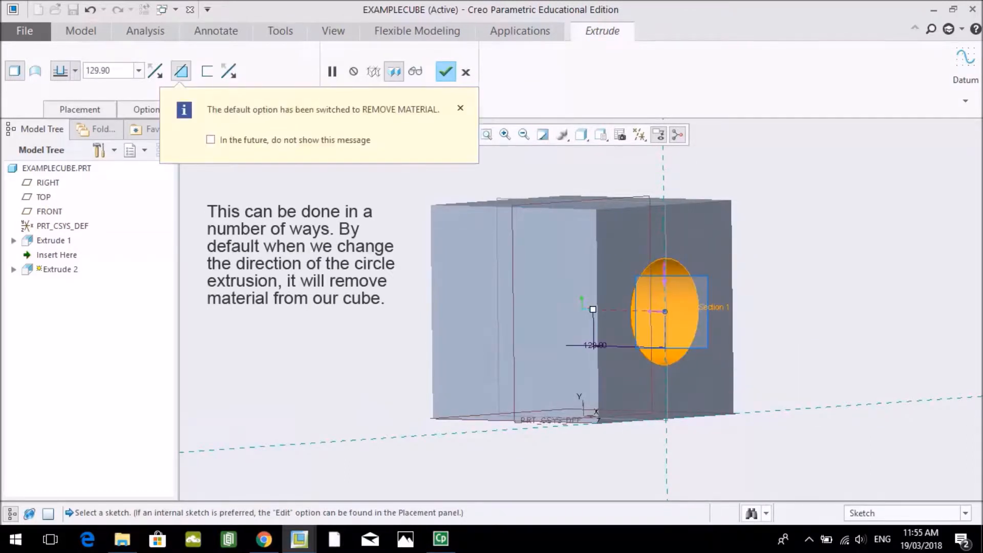
left_click(655, 311)
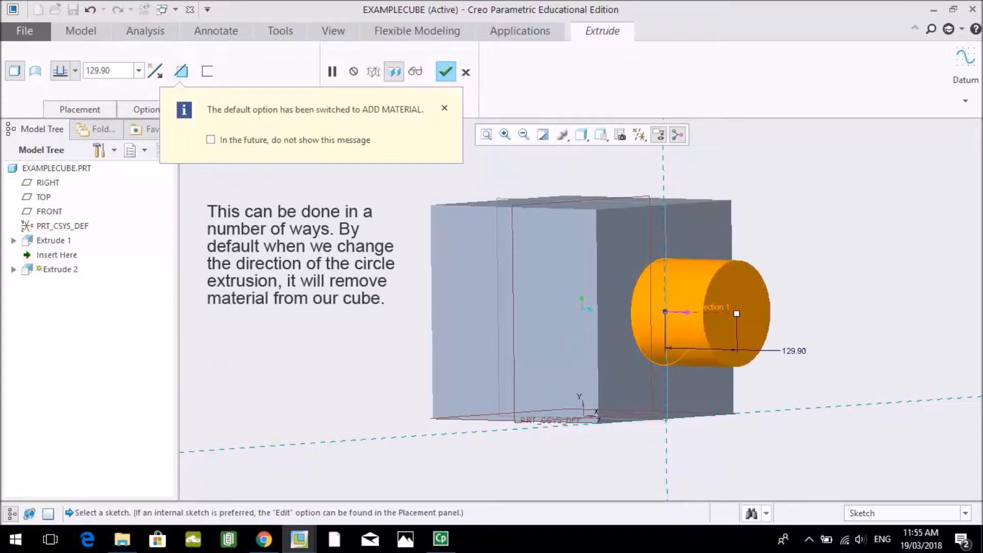
left_click(445, 108)
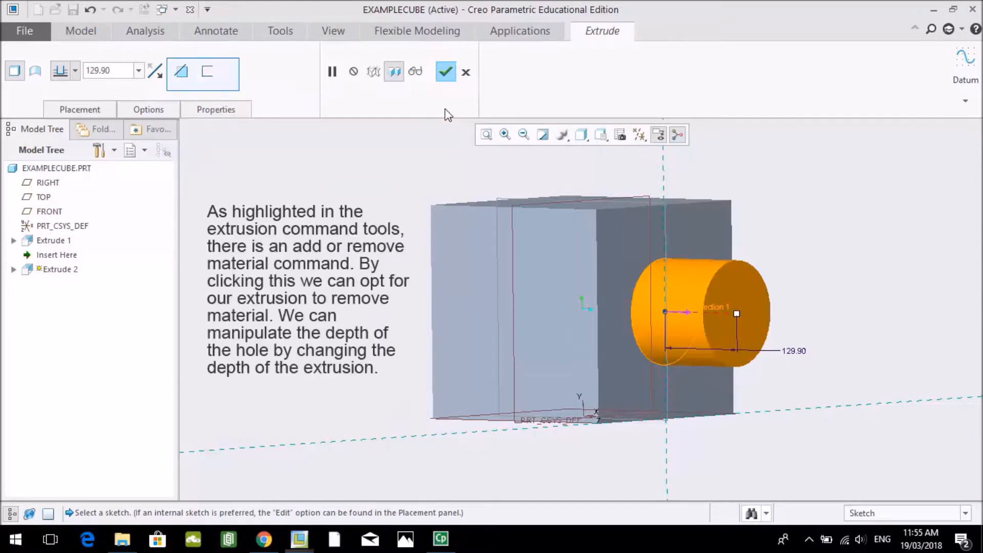
left_click(180, 75)
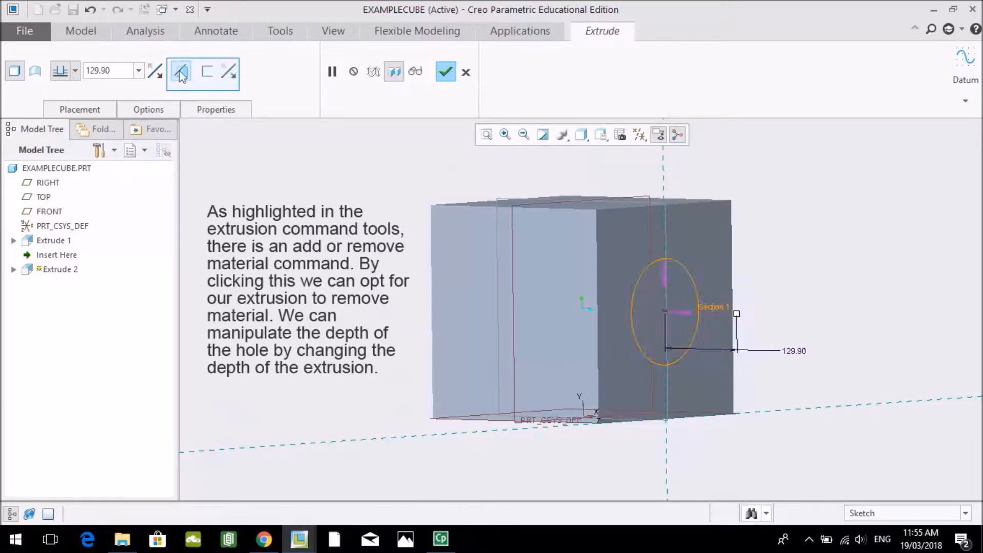
left_click(180, 75)
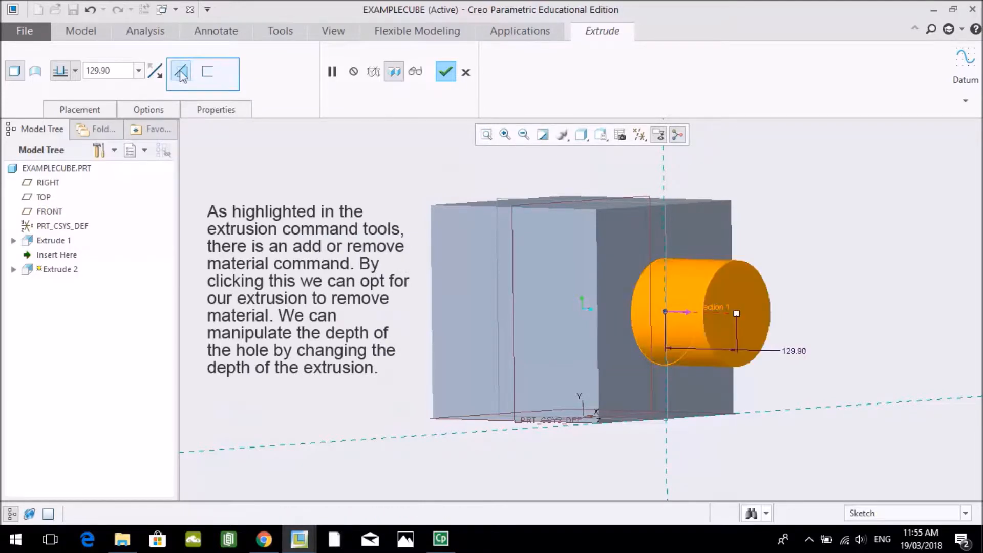
- Set the circle's extrusion depth to 150 mm
left_click(105, 70)
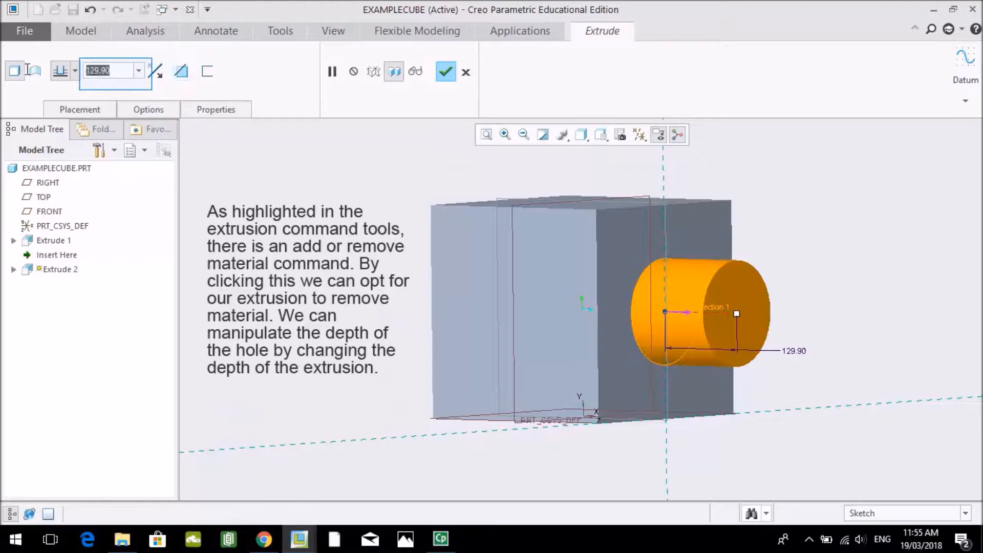
type("15")
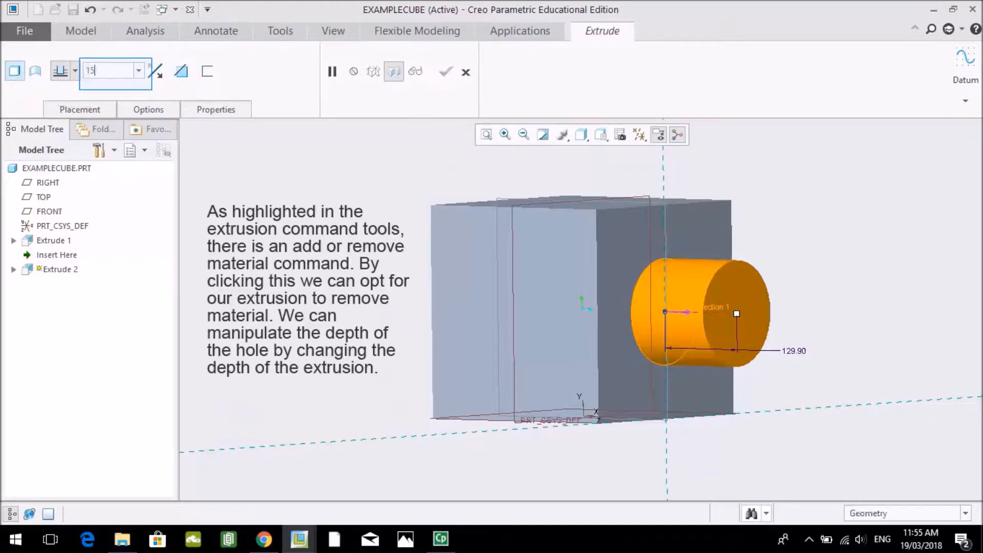
type("0")
key("Return")
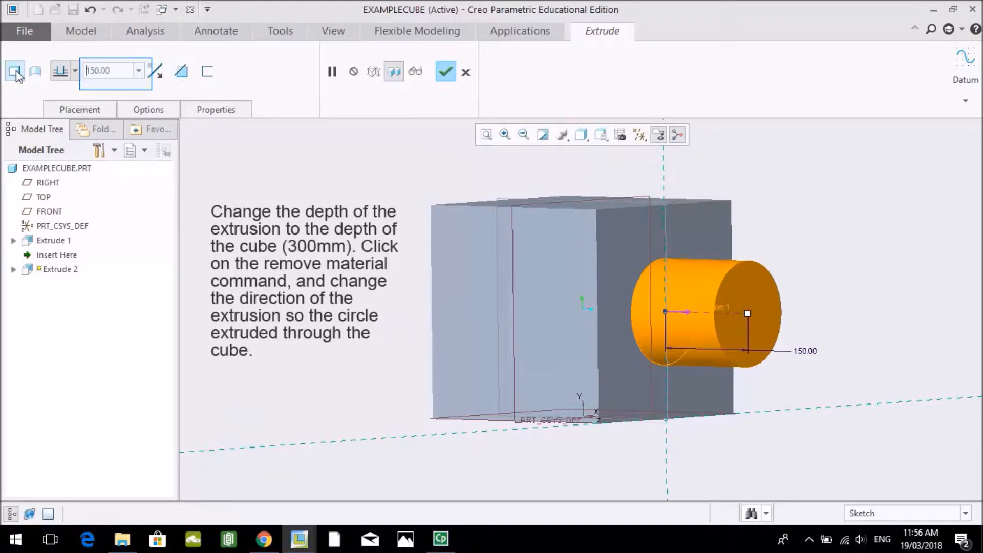
- Cut the circle through the cube by setting a 300 mm depth, removing material and reversing the direction, and finish the extrusion
left_click_drag(116, 72, 53, 74)
type("300")
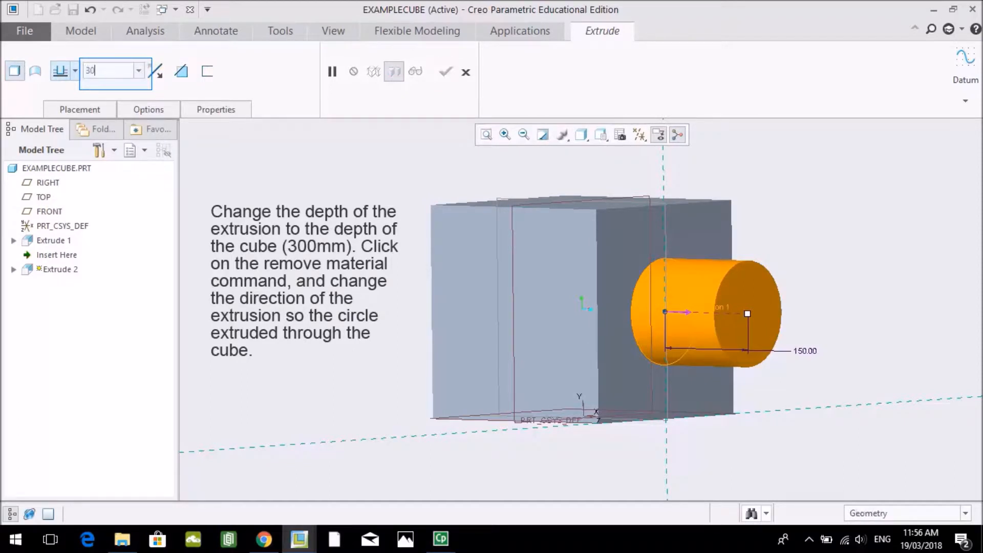
key("Return")
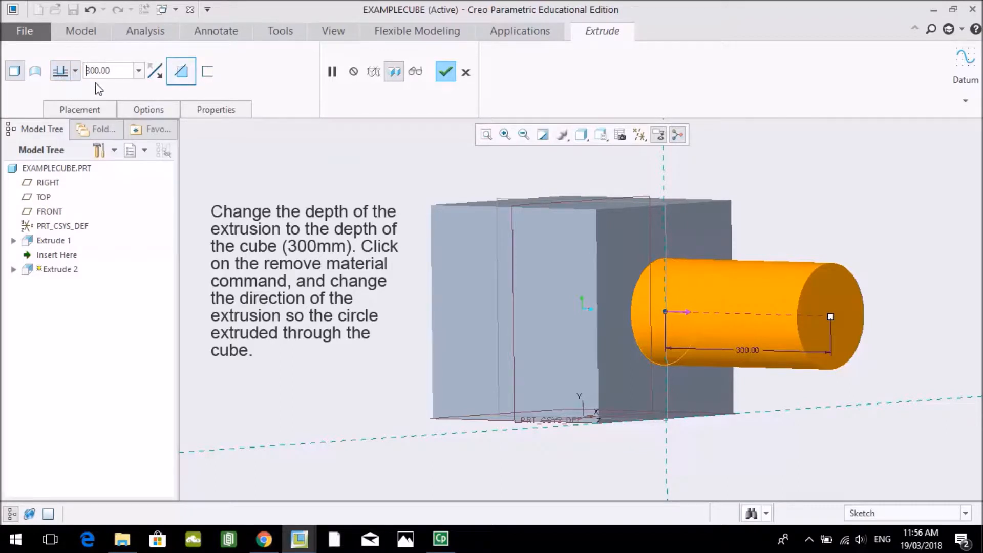
left_click(180, 72)
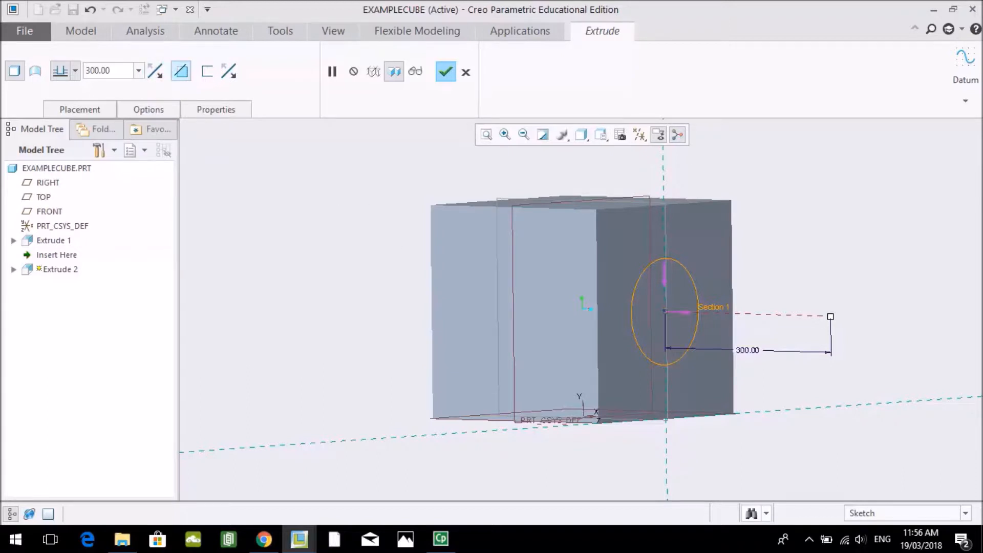
left_click(156, 74)
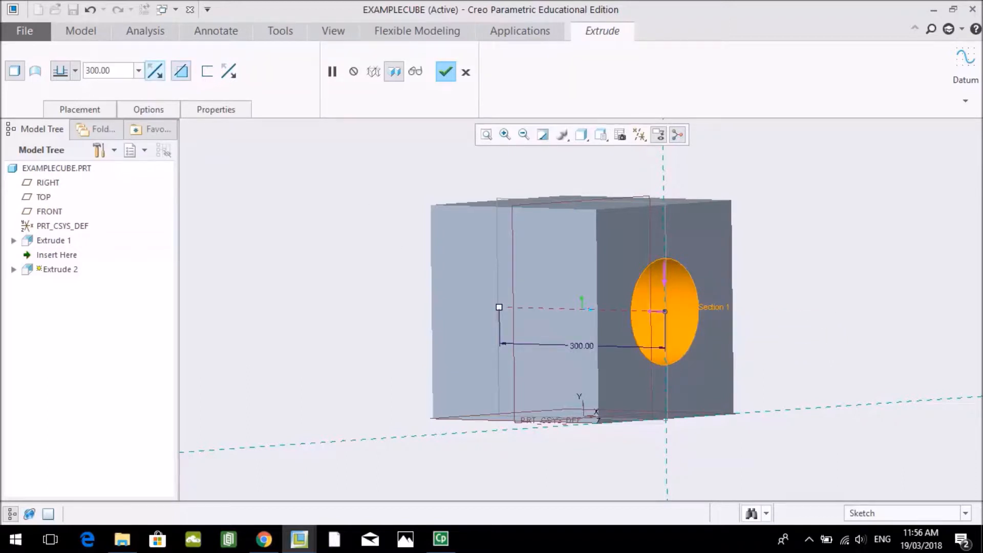
middle_click_drag(563, 307, 523, 316)
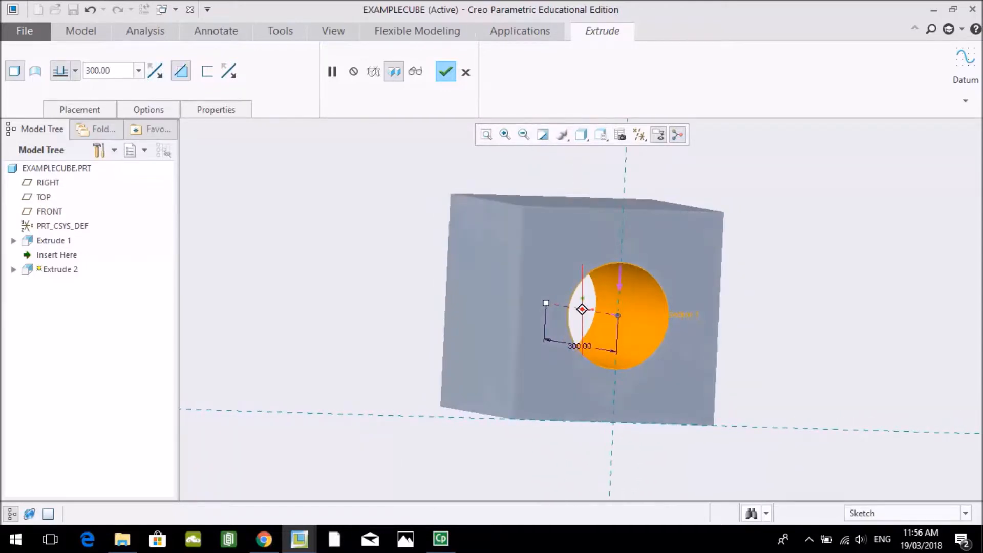
left_click(445, 71)
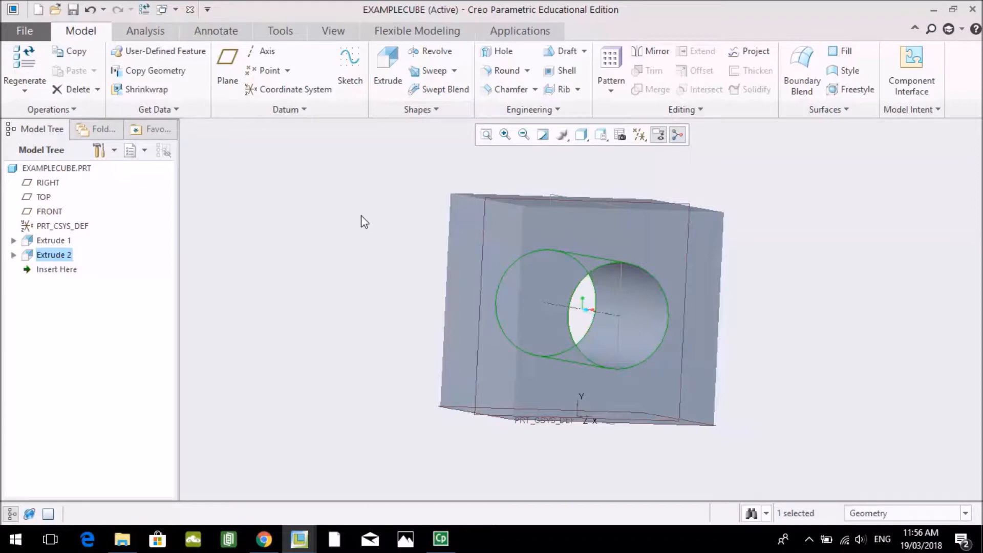
- Start a Round feature on the cube with a radius of 3 mm
mouse_move(367, 223)
middle_mouse_down()
mouse_move(360, 256)
mouse_move(307, 255)
mouse_move(300, 235)
mouse_move(248, 234)
mouse_move(357, 253)
mouse_move(371, 219)
middle_mouse_up()
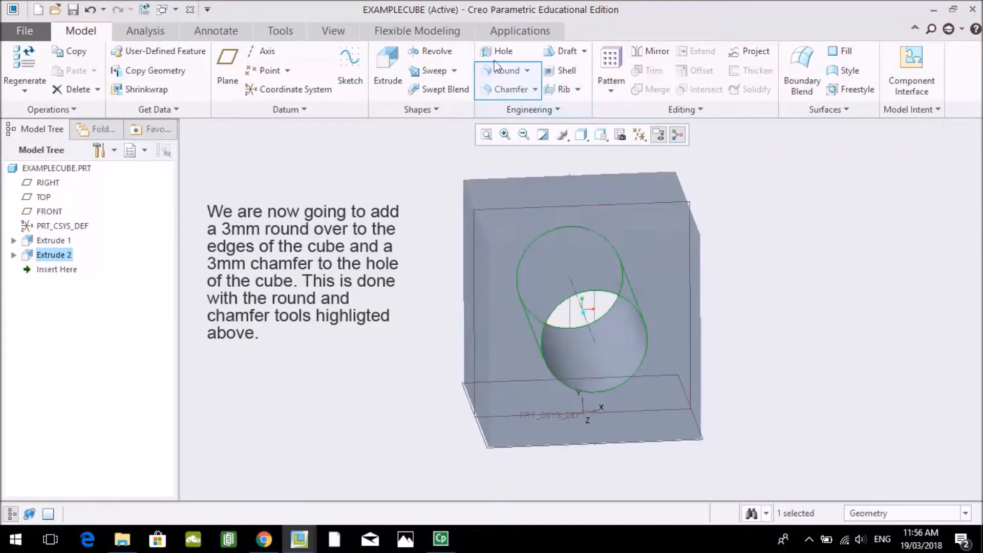
middle_click_drag(367, 307, 378, 296)
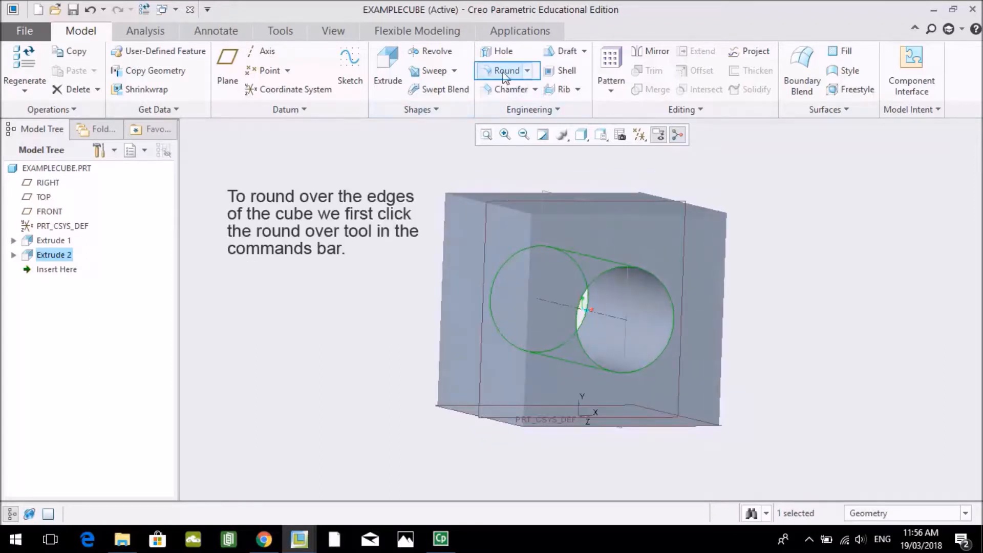
left_click(504, 70)
middle_click_drag(492, 245, 521, 291)
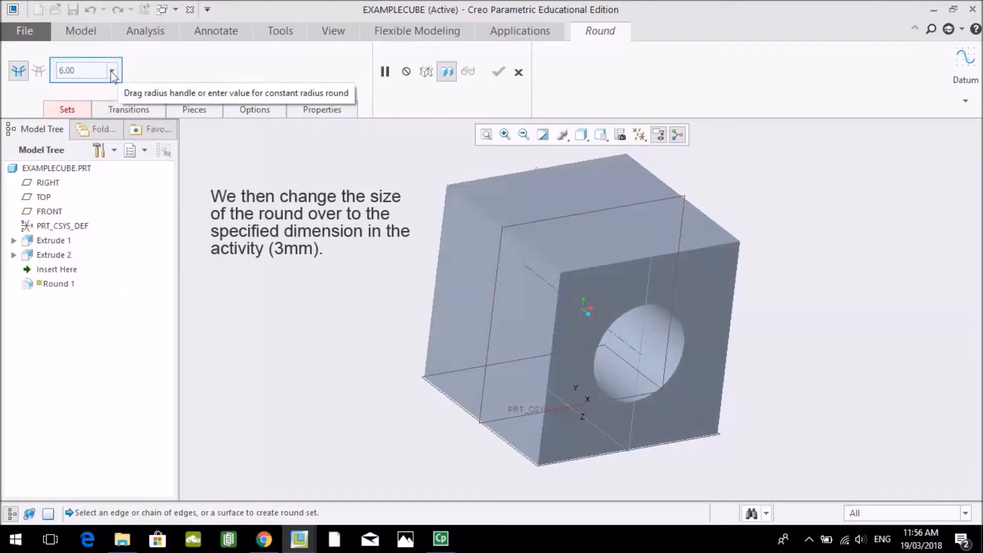
left_click_drag(84, 71, 52, 77)
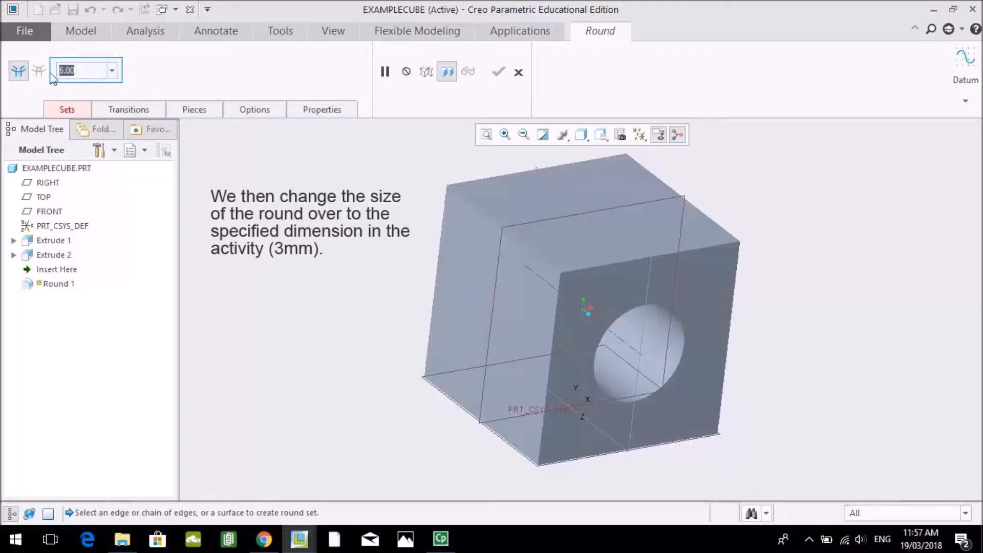
type("3")
key("Return")
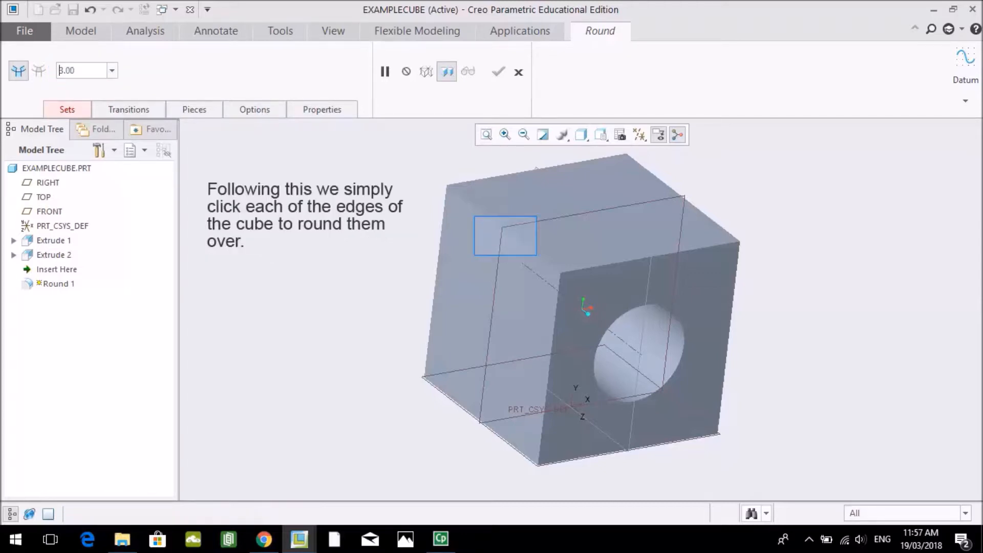
- Apply the round to the four outer edges of the cube's front face and to its upper left side edge
left_click(503, 230)
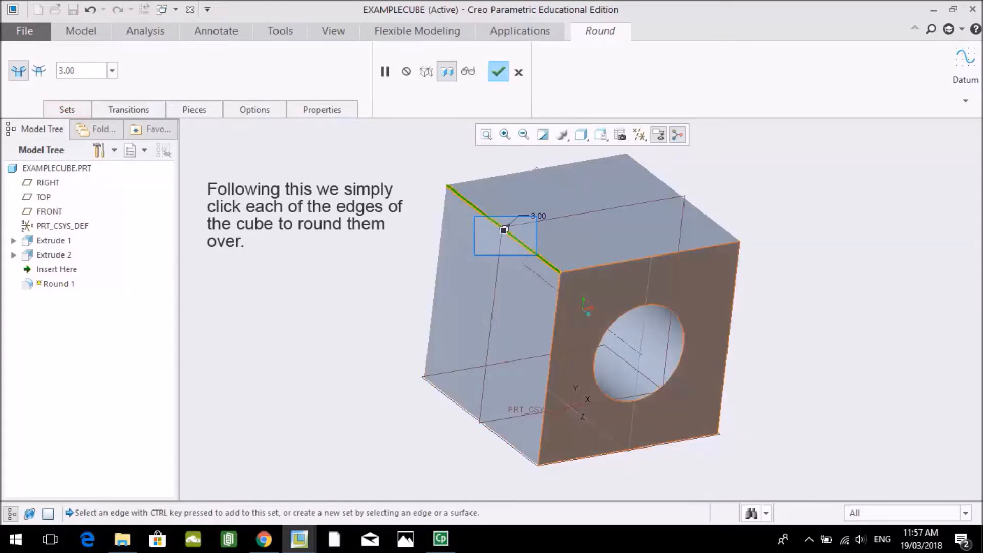
left_click(649, 256)
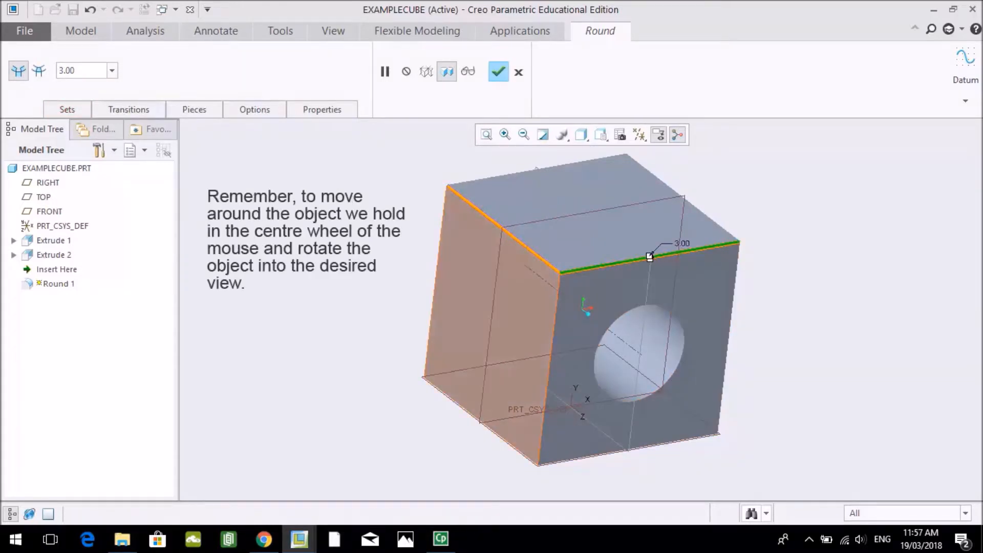
left_click(550, 368)
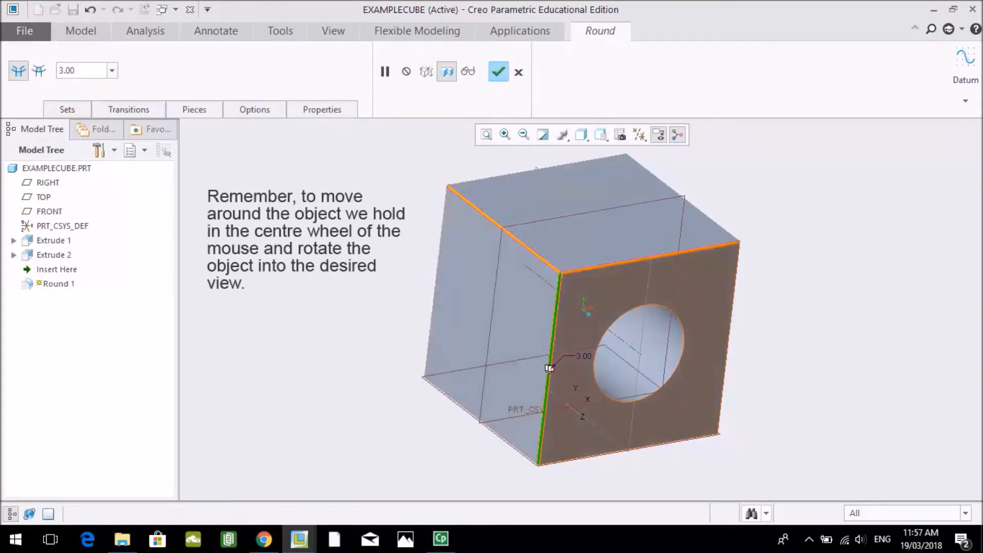
left_click(728, 335)
middle_click_drag(665, 353, 658, 271)
left_click(607, 385)
- Add the cube's side edge and the first edges of its back face to the 3 mm round
middle_click_drag(568, 353, 631, 377)
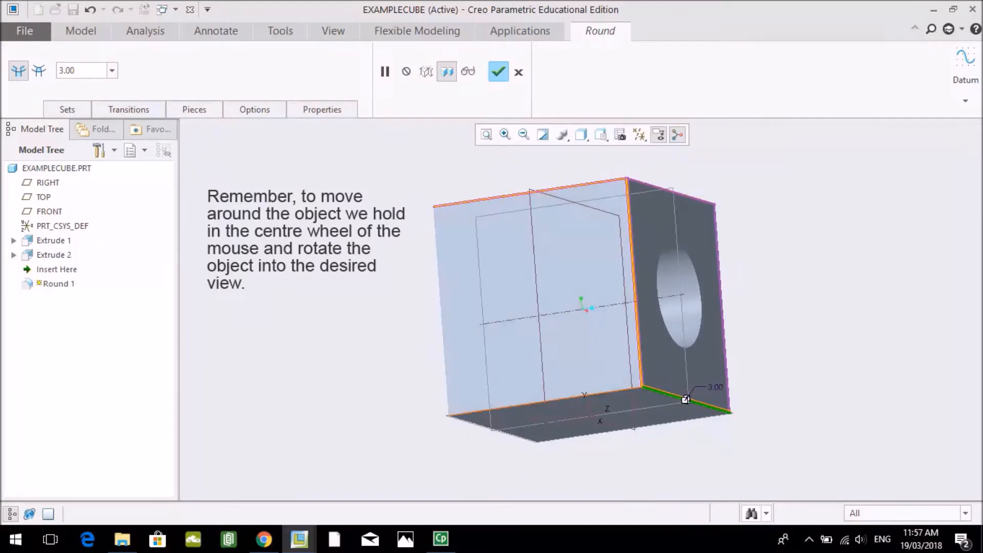
left_click(502, 407)
middle_click_drag(504, 404, 589, 426)
left_click(535, 322)
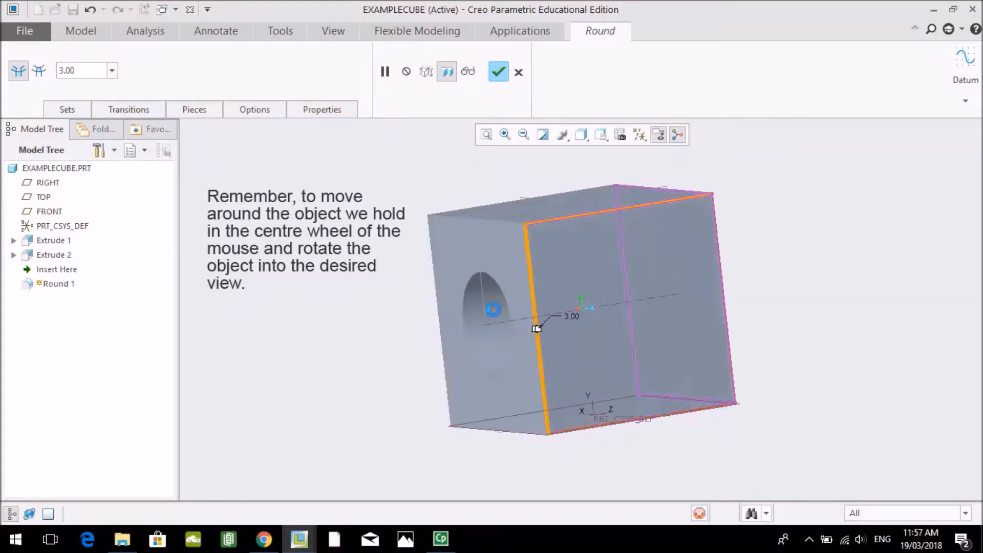
middle_click_drag(536, 328, 566, 361)
left_click(502, 262)
left_click(433, 271)
middle_click_drag(436, 279, 481, 207)
- Add the cube's remaining unrounded outer edges to the 3 mm round and finish the feature
left_click(515, 403)
middle_click_drag(515, 403, 612, 455)
middle_click_drag(553, 404, 576, 422)
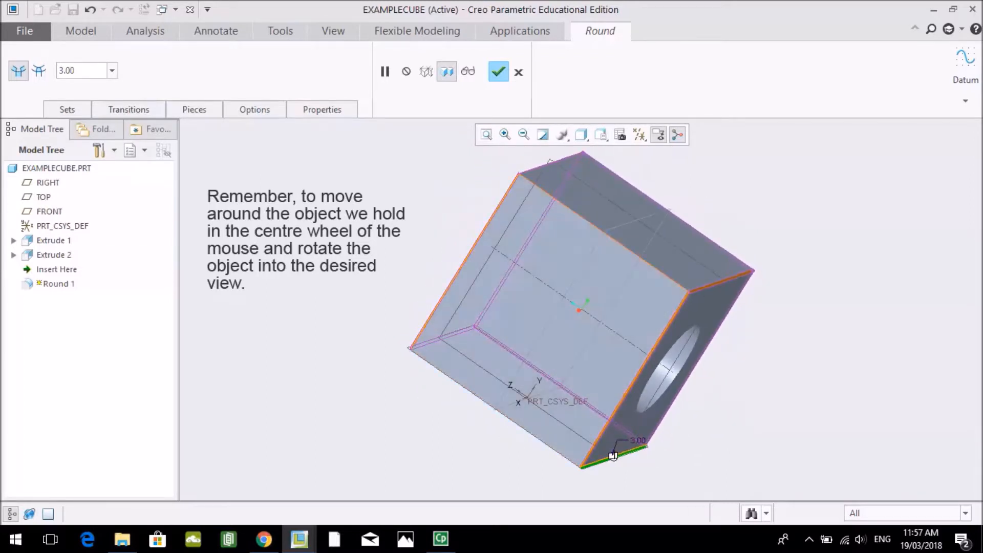
left_click(566, 205)
middle_click_drag(548, 445, 599, 379)
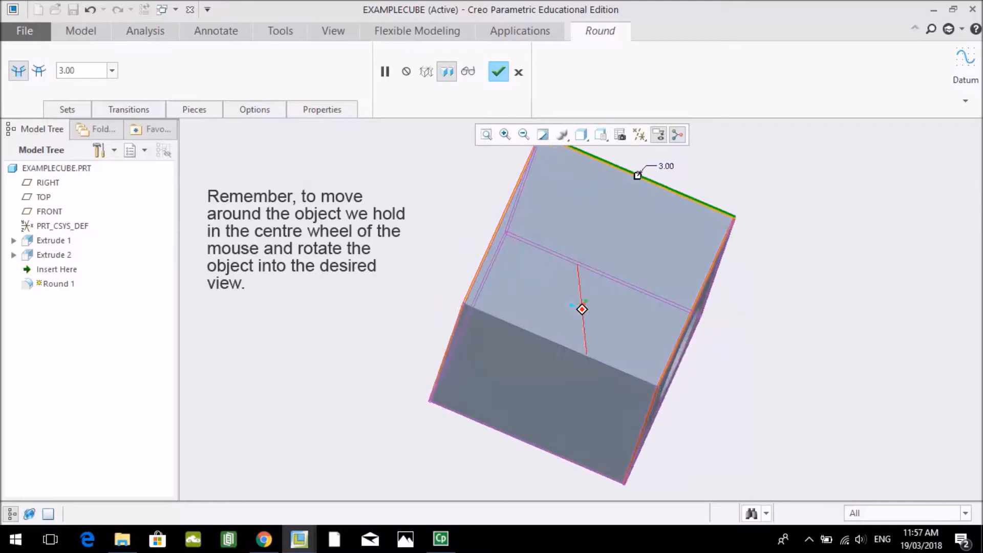
left_click(589, 357)
mouse_move(589, 363)
middle_mouse_down()
mouse_move(670, 358)
mouse_move(732, 384)
mouse_move(670, 445)
mouse_move(701, 450)
mouse_move(723, 440)
middle_mouse_up()
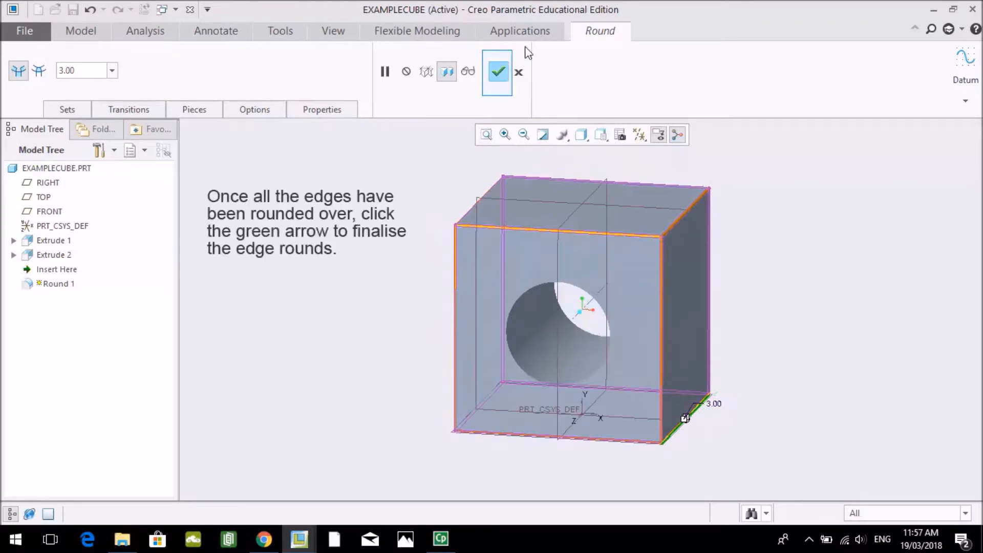
left_click(499, 73)
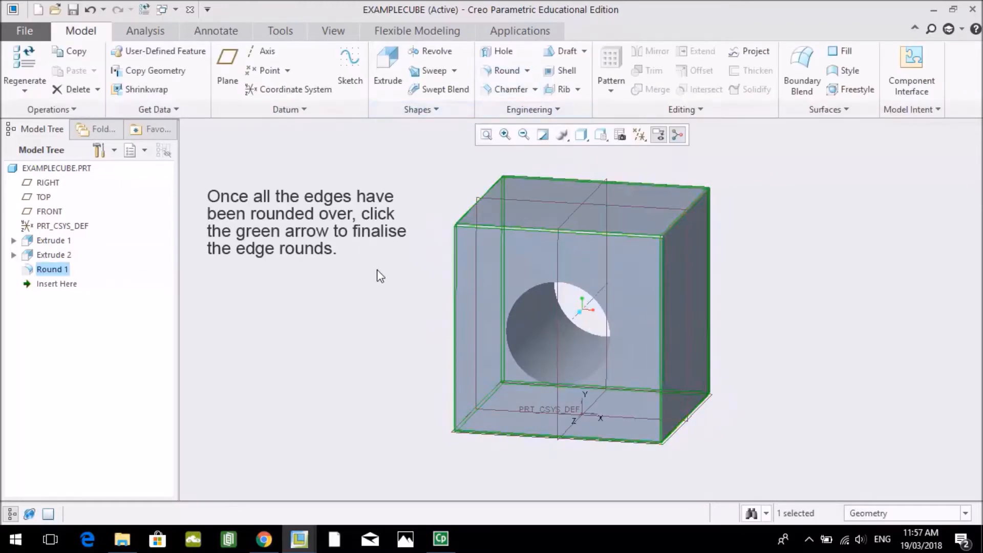
- Examine the rounded edges close up at an upper corner of the cube's front face
middle_click_drag(364, 272, 449, 169)
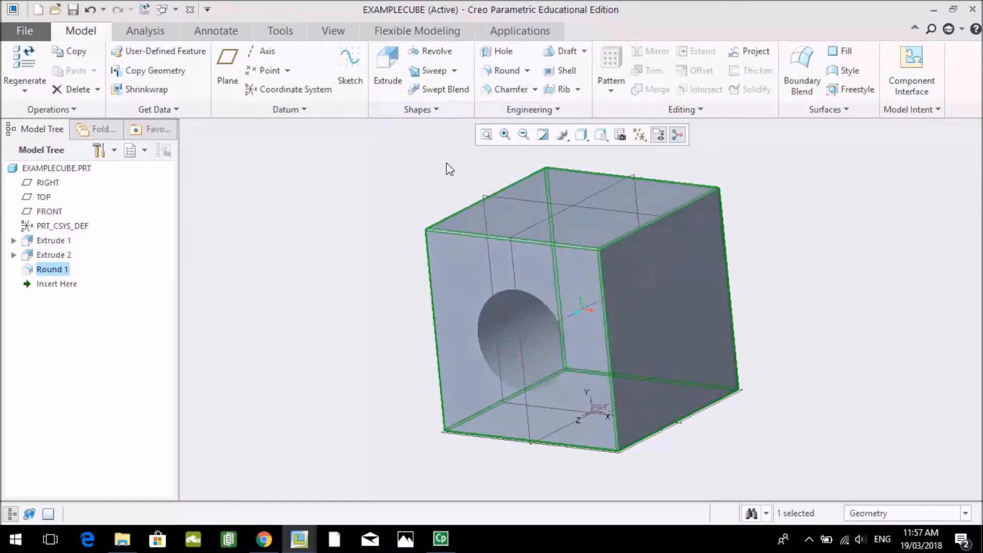
left_click(504, 134)
left_click(651, 210)
left_click(542, 311)
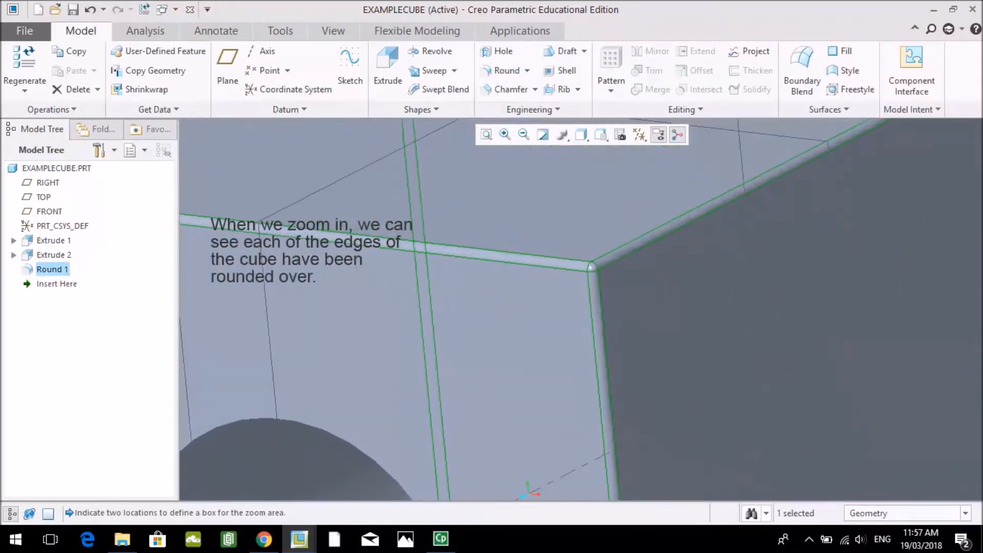
left_click(524, 135)
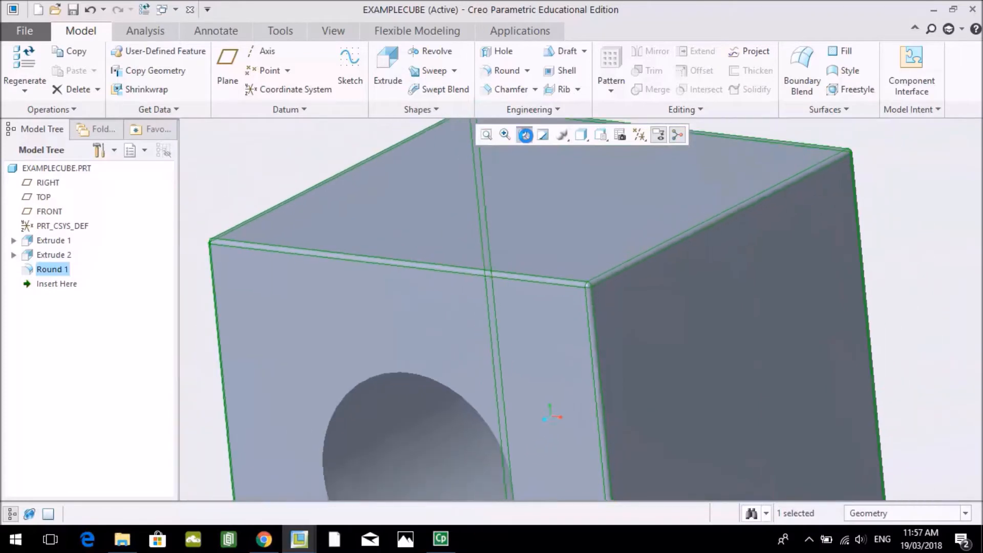
- Chamfer the circular hole edges on the front and back faces with a 3 mm D x D edge chamfer and finish it
middle_click_drag(357, 259, 377, 234)
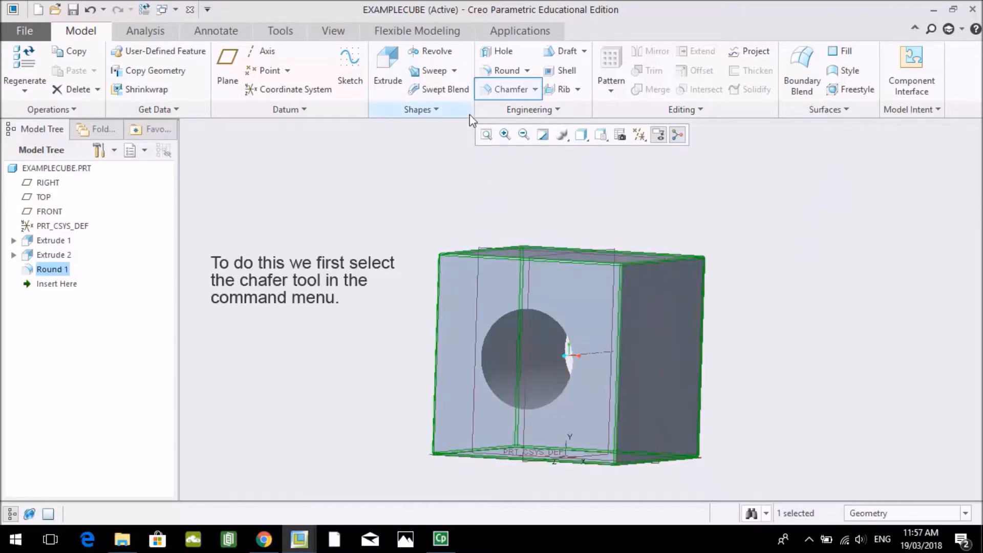
left_click(503, 92)
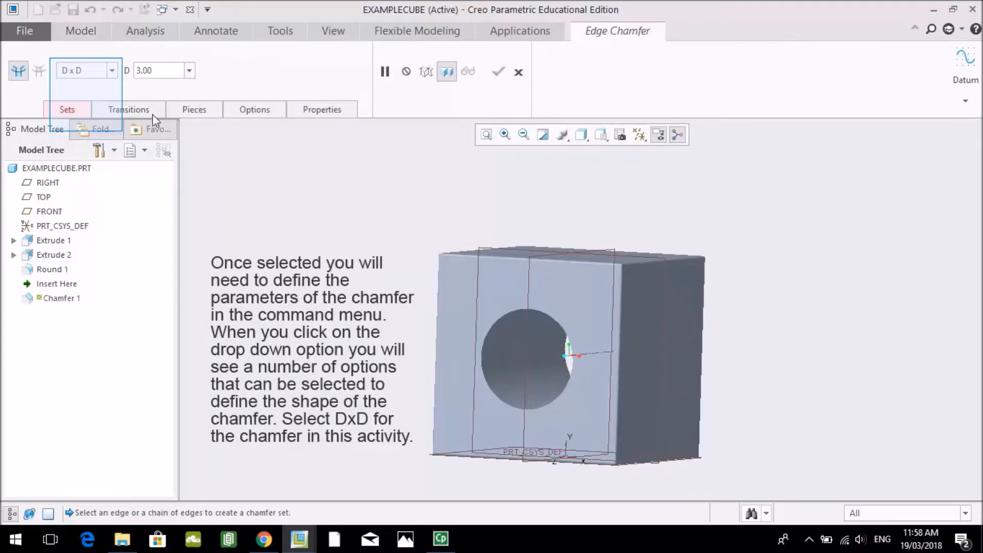
left_click(111, 70)
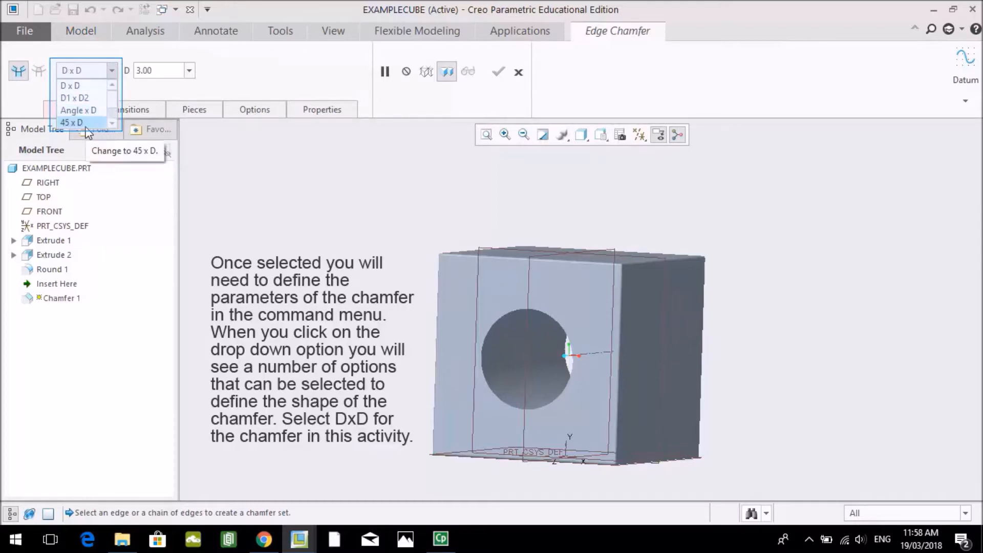
left_click(84, 86)
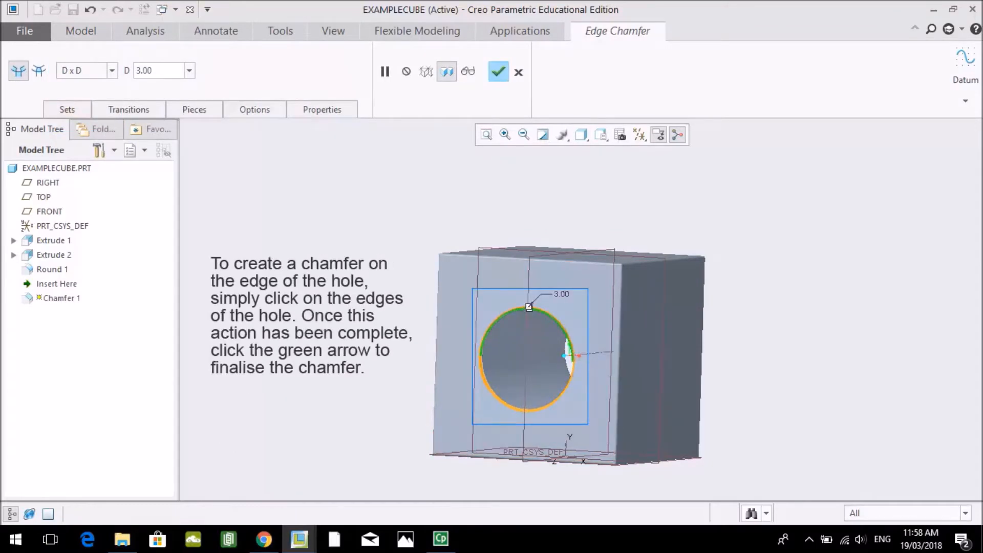
middle_click_drag(614, 353, 392, 348)
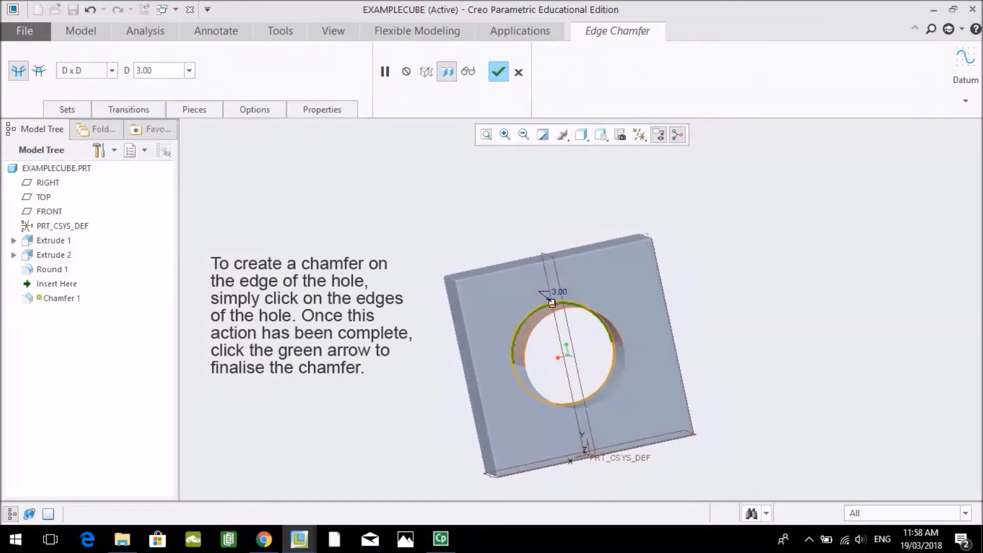
left_click(564, 307)
middle_click_drag(558, 317, 747, 325)
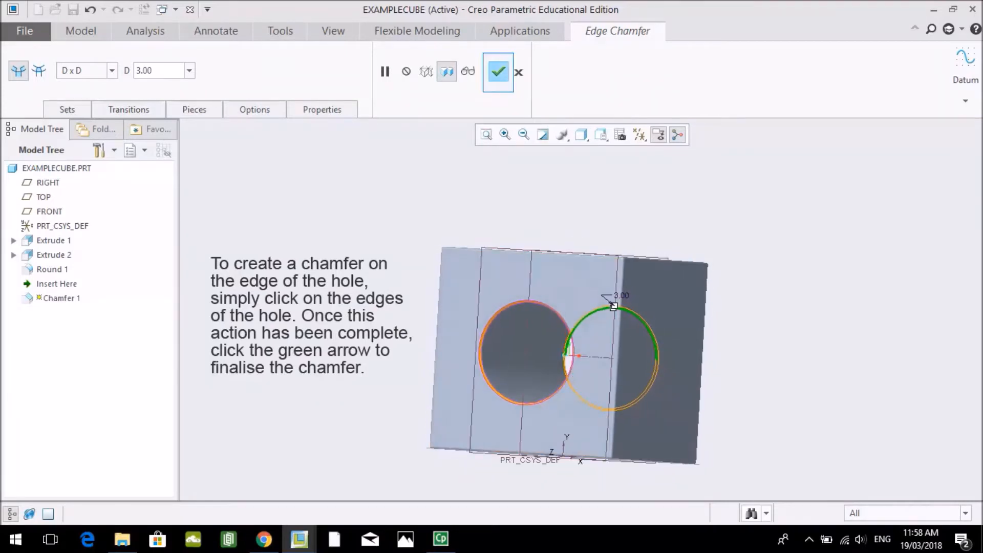
left_click(499, 73)
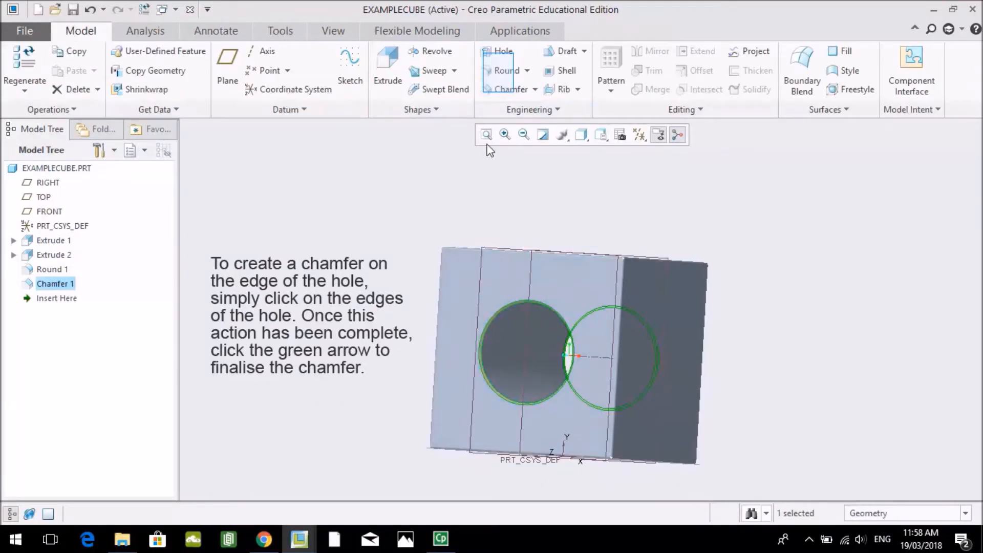
left_click(523, 134)
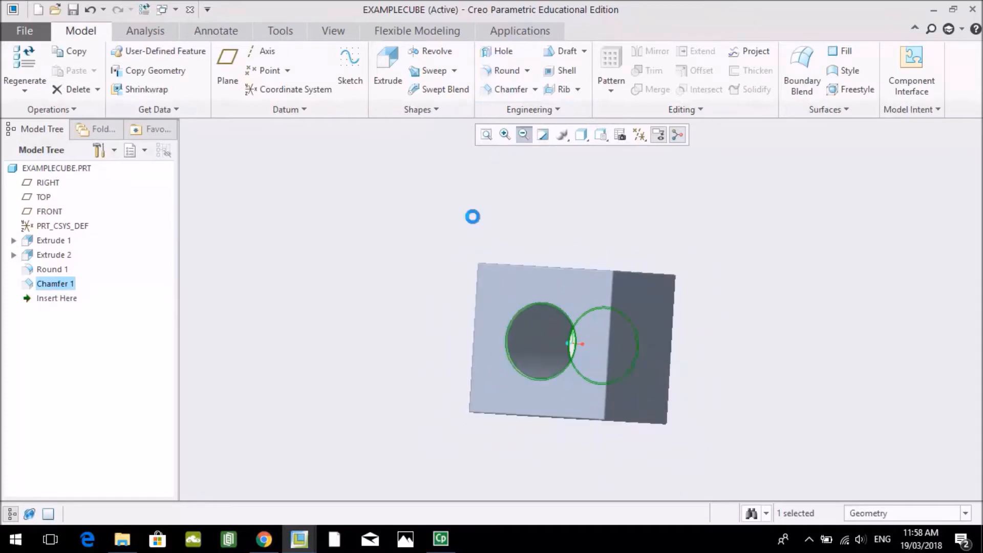
mouse_move(424, 277)
middle_mouse_down()
mouse_move(426, 312)
mouse_move(415, 323)
mouse_move(387, 304)
mouse_move(297, 288)
mouse_move(163, 297)
middle_mouse_up()
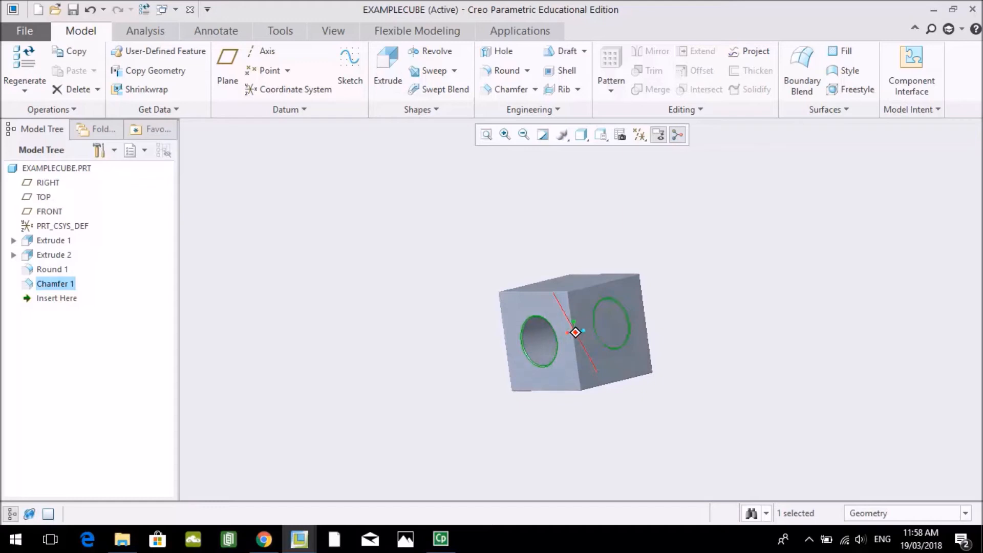
middle_click_drag(163, 297, 326, 295)
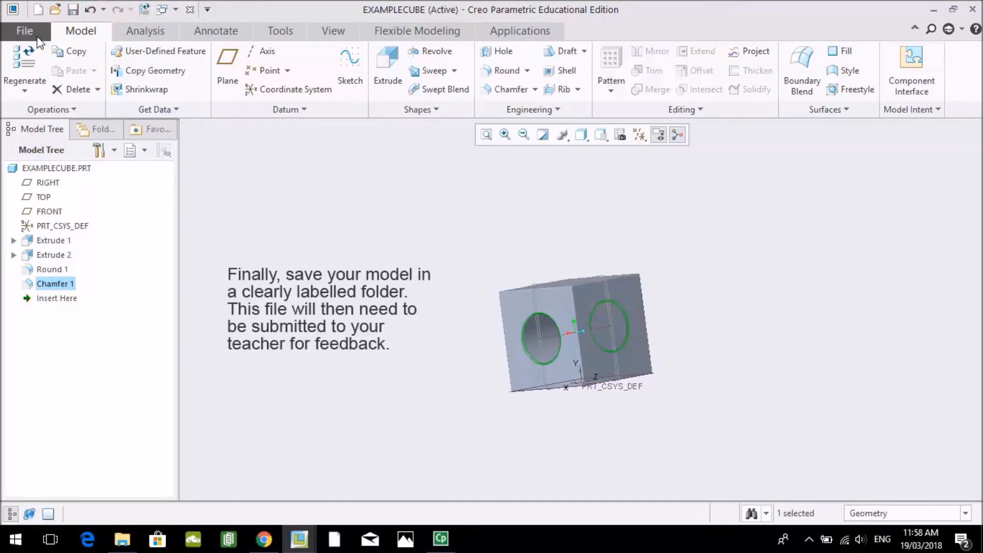
- Save EXAMPLECUBE.PRT in Data (D:) > University > Year 3 > EDUC3245 > A1 > Creo, accepting the duplicate file name
left_click(25, 32)
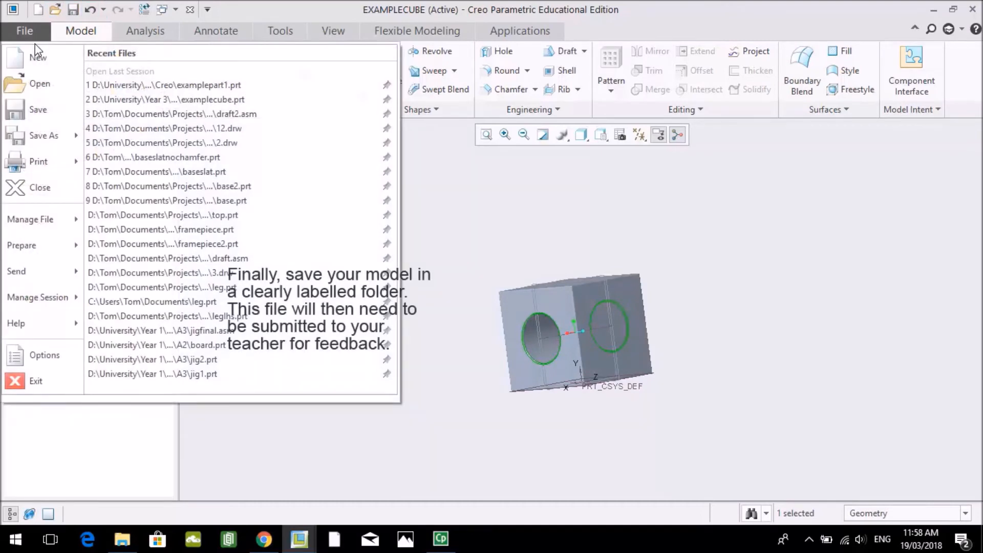
left_click(36, 112)
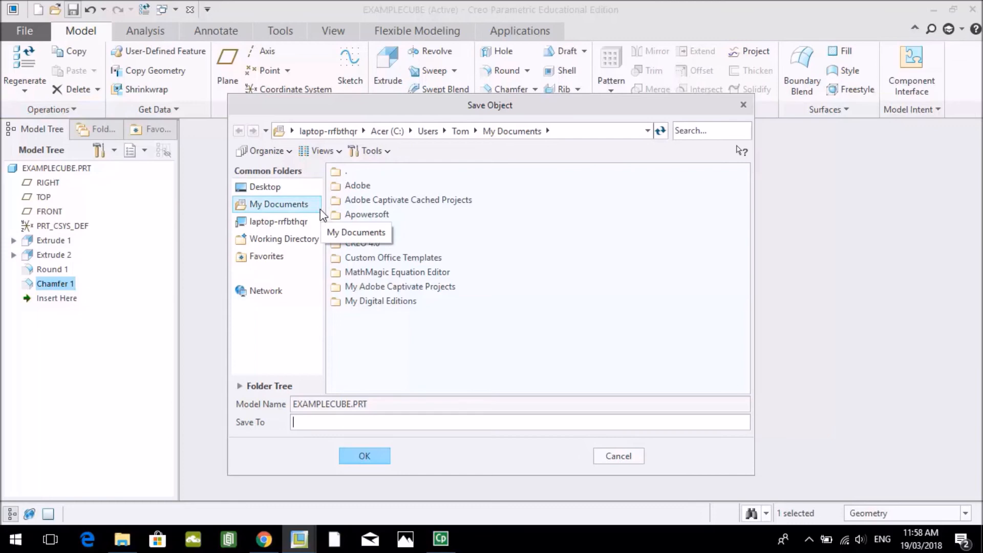
left_click(271, 221)
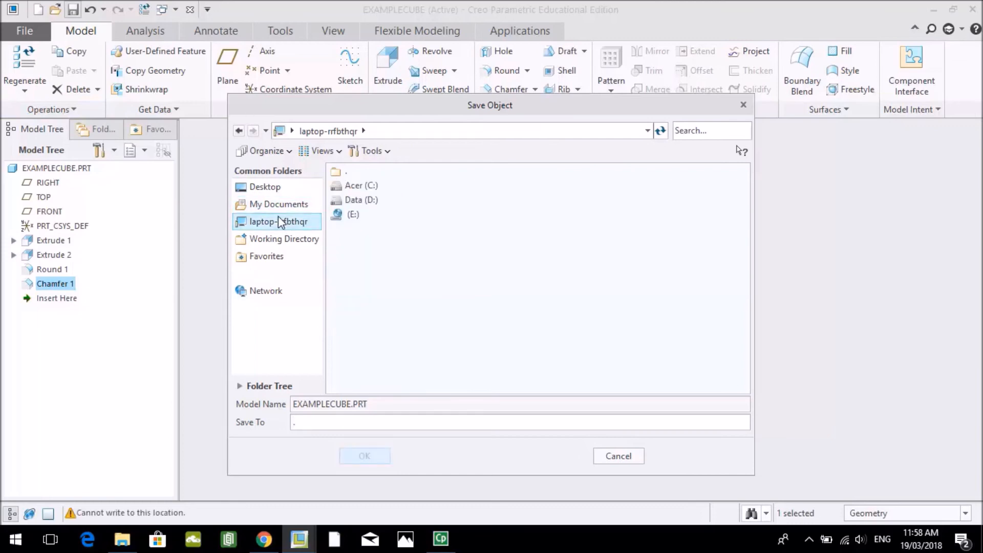
double_click(361, 200)
double_click(377, 329)
double_click(362, 231)
double_click(370, 185)
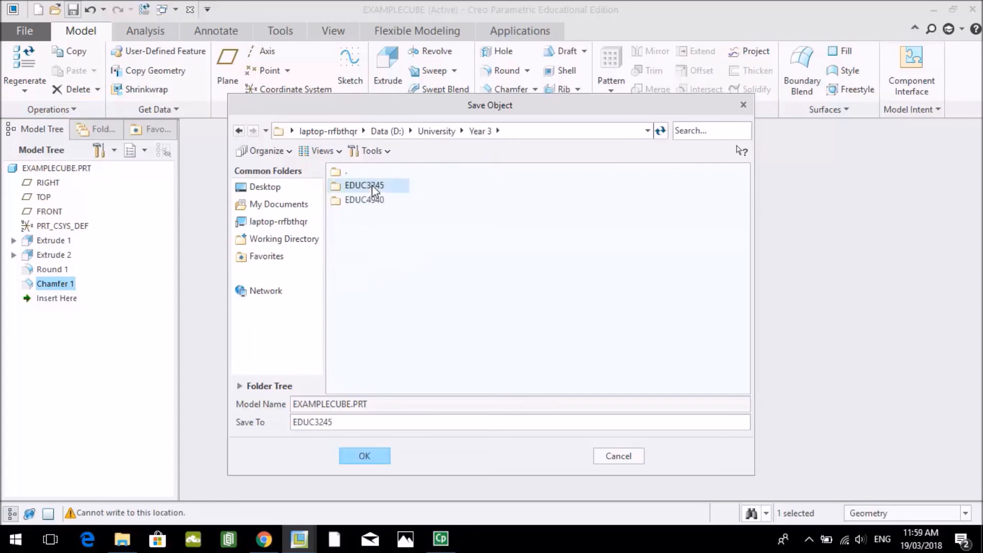
double_click(355, 186)
double_click(357, 199)
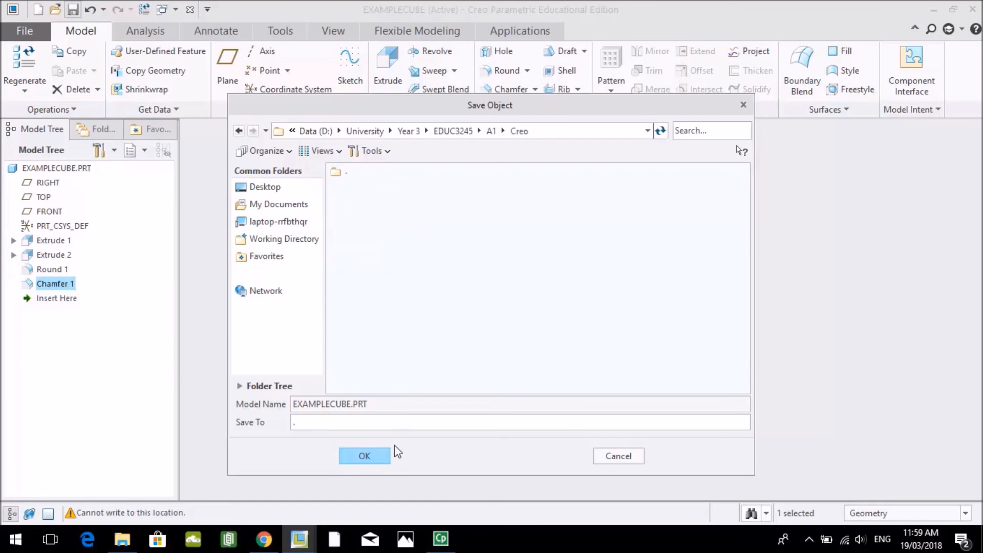
left_click(374, 460)
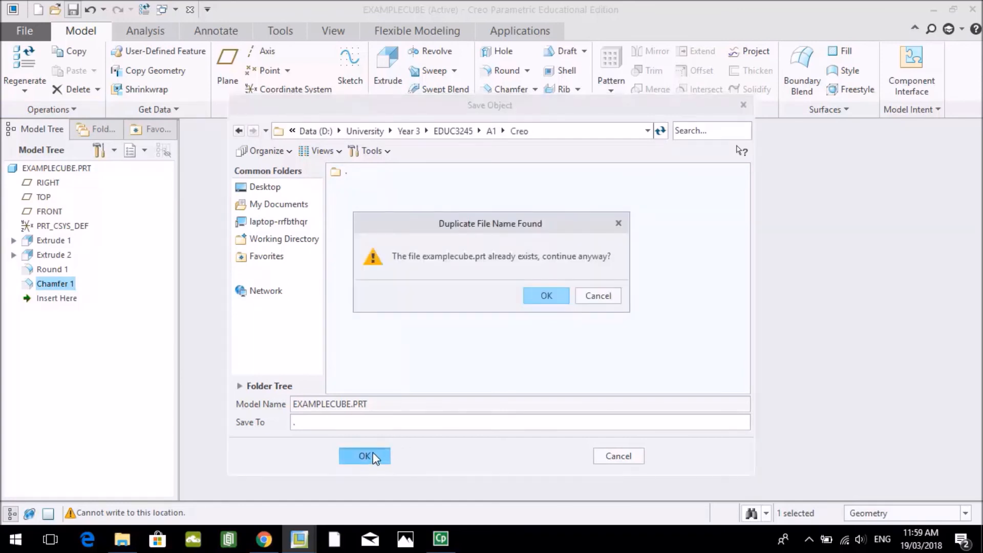
left_click(545, 296)
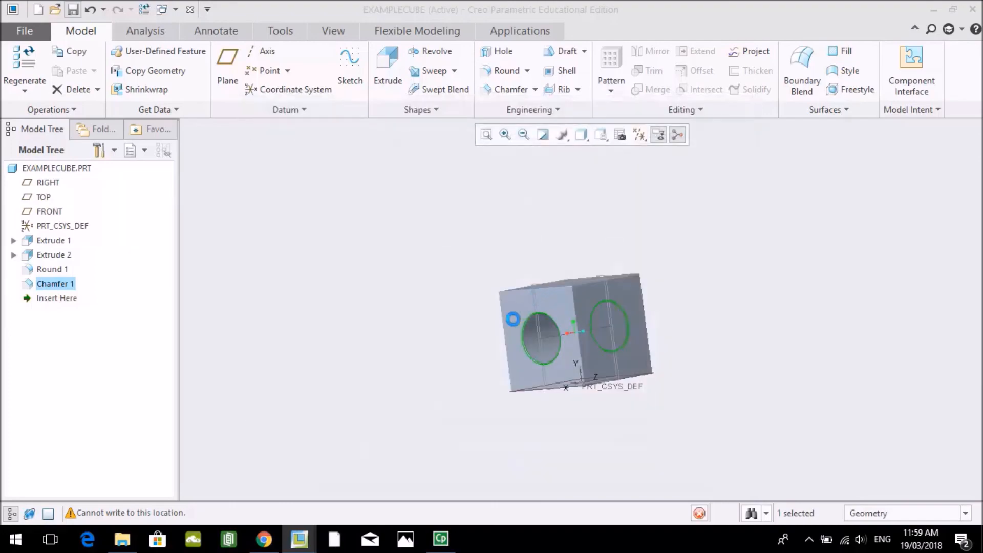